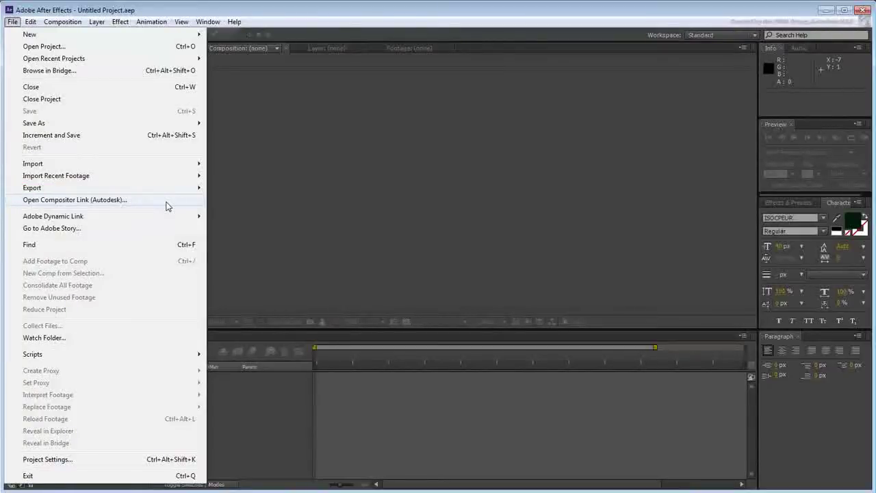
# Step: Create an Autodesk compositor link from Vault Scene.sof on the F: drive, with all element types included, and close the link settings
pyautogui.click(167, 201)
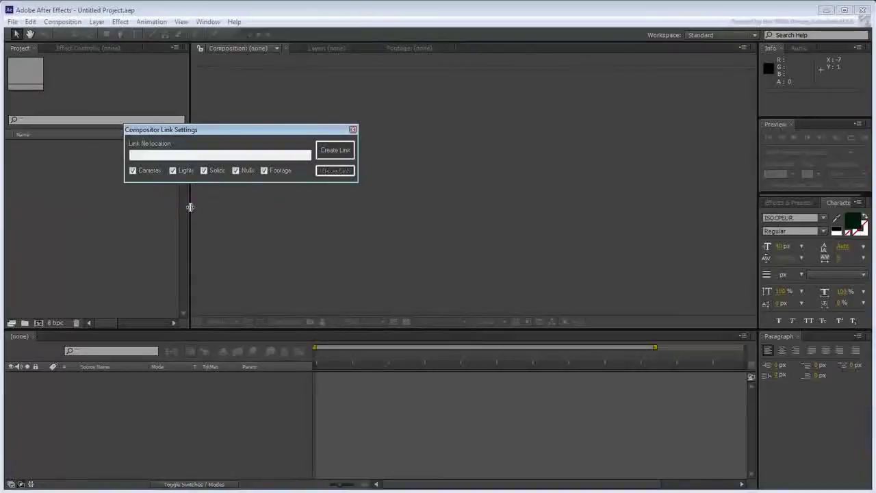
pyautogui.moveTo(249, 132); pyautogui.dragTo(603, 82)
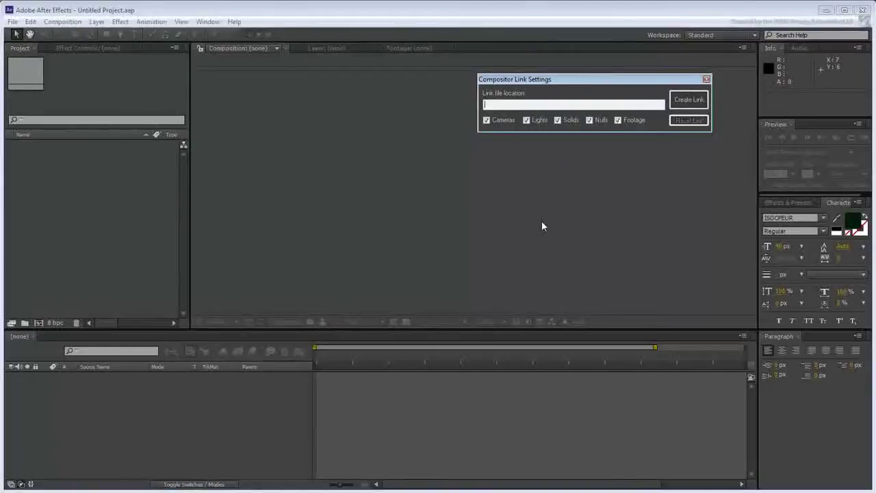
pyautogui.click(693, 101)
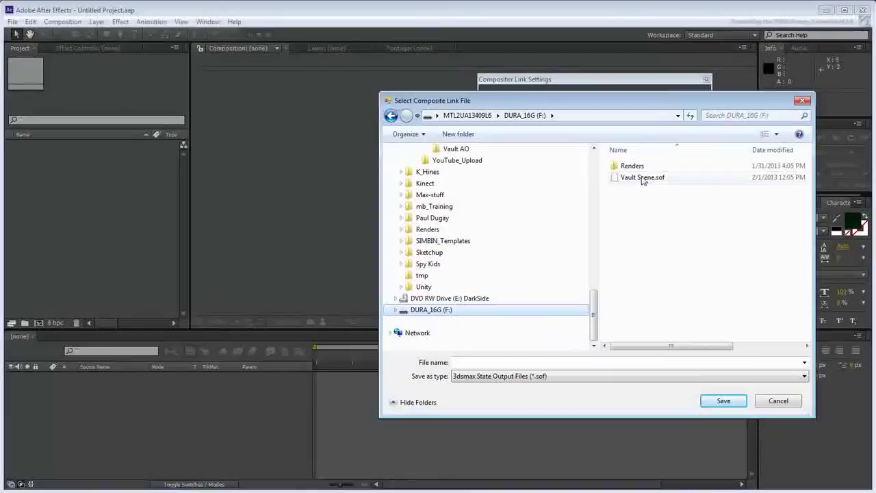
pyautogui.click(641, 177)
pyautogui.click(724, 401)
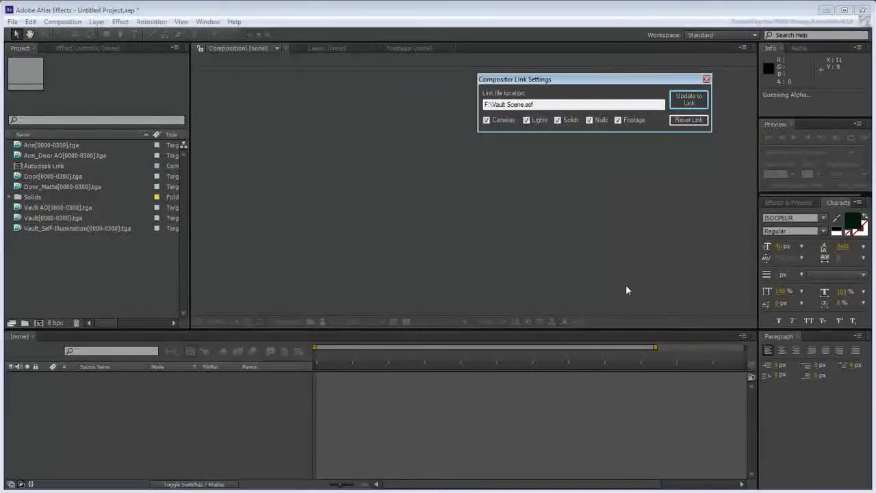
pyautogui.click(706, 80)
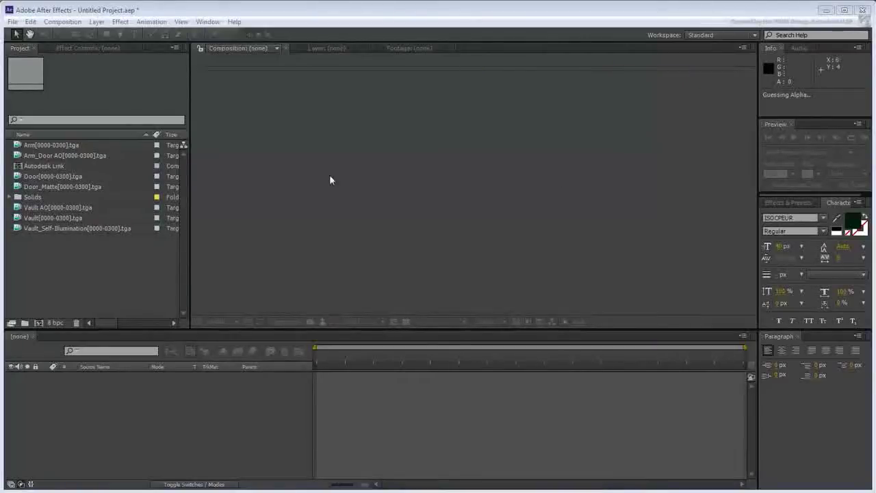
# Step: Open the Autodesk Link composition in the timeline with the current time at the first frame
pyautogui.click(59, 167)
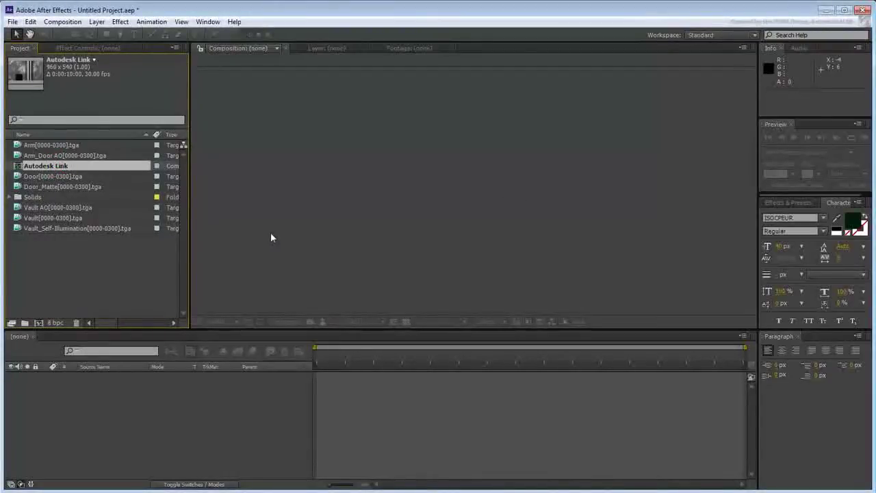
pyautogui.doubleClick(53, 166)
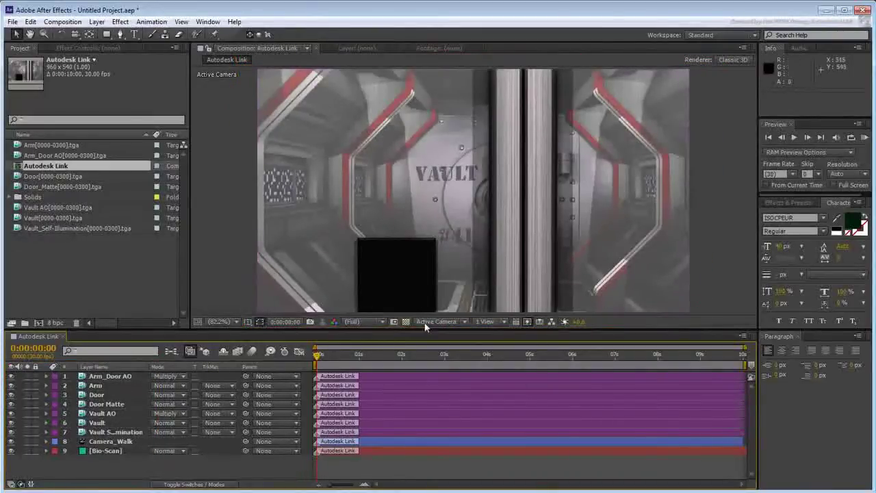
pyautogui.moveTo(317, 356)
pyautogui.mouseDown()
pyautogui.moveTo(542, 381)
pyautogui.moveTo(743, 369)
pyautogui.moveTo(316, 370)
pyautogui.mouseUp()
# Step: Hide every layer in the composition except Vault
pyautogui.click(10, 376)
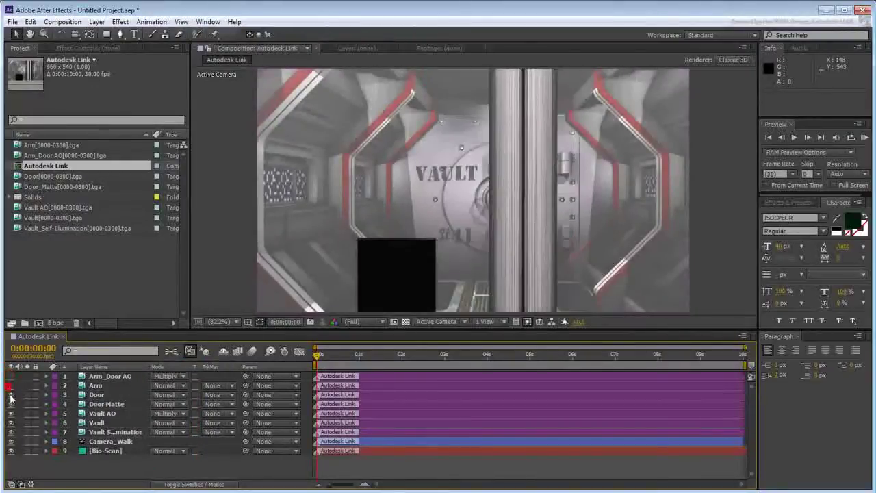
pyautogui.click(11, 394)
pyautogui.click(11, 408)
pyautogui.click(10, 432)
pyautogui.click(10, 441)
pyautogui.click(10, 451)
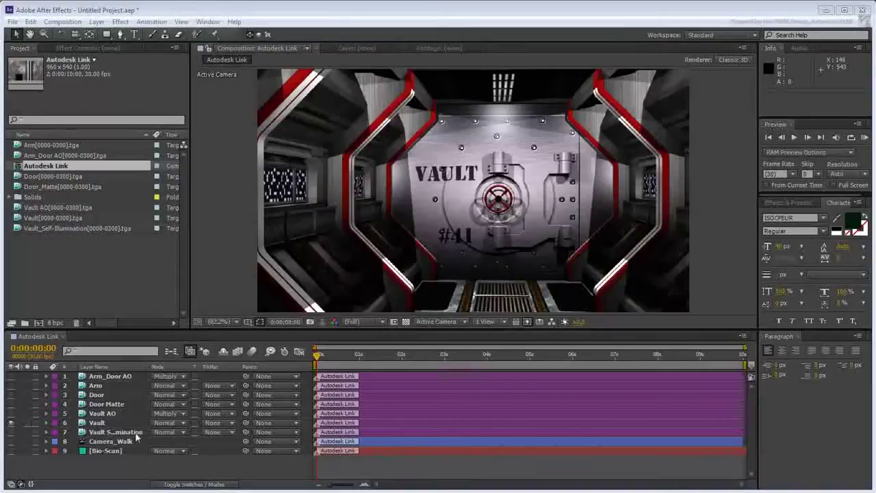
# Step: Apply the Exposure color correction effect to the Vault layer and set its Gamma Correction to 2.20
pyautogui.click(95, 425)
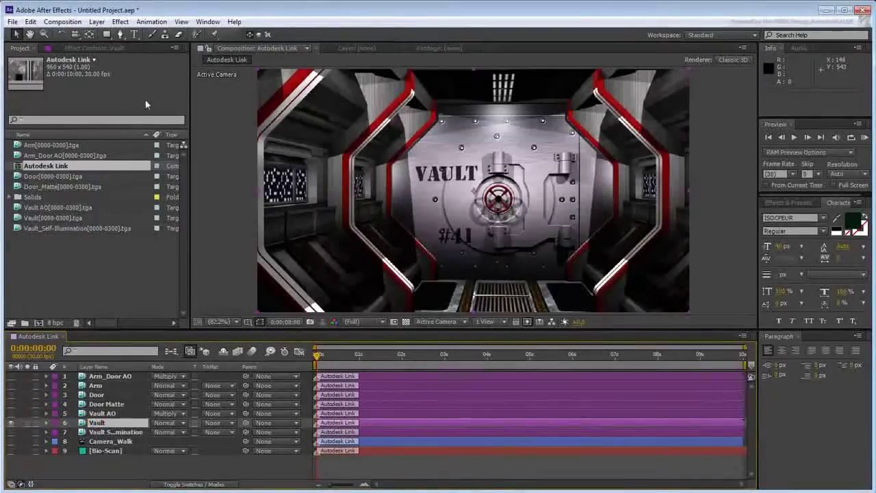
pyautogui.click(122, 21)
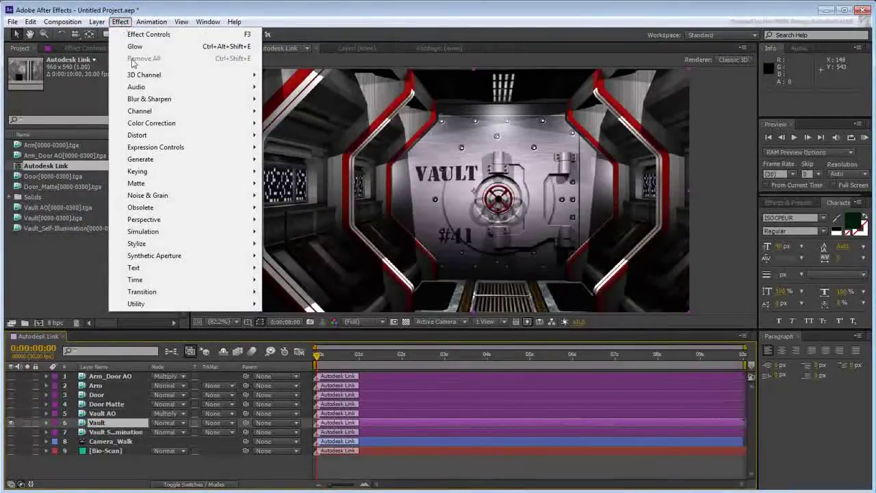
pyautogui.moveTo(160, 129)
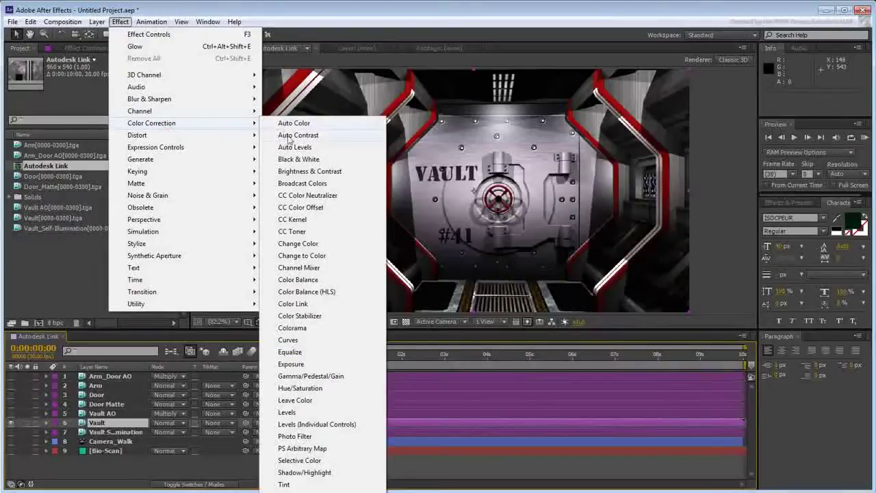
pyautogui.click(299, 364)
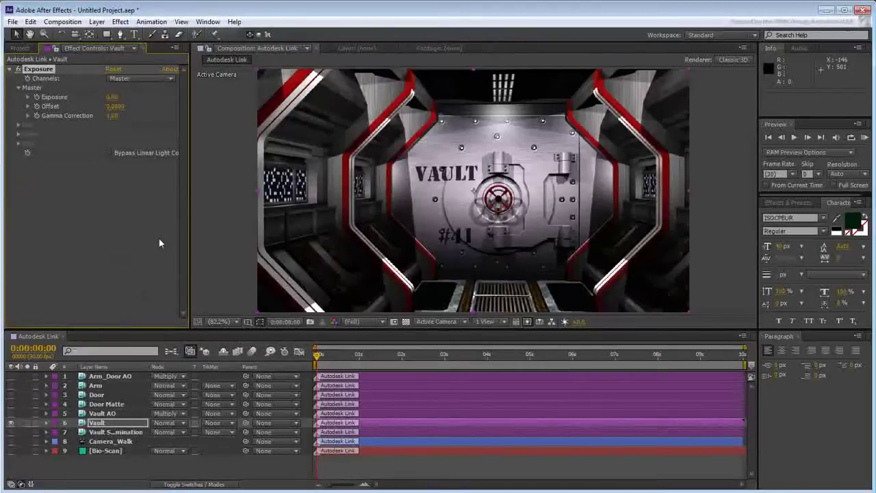
pyautogui.click(113, 115)
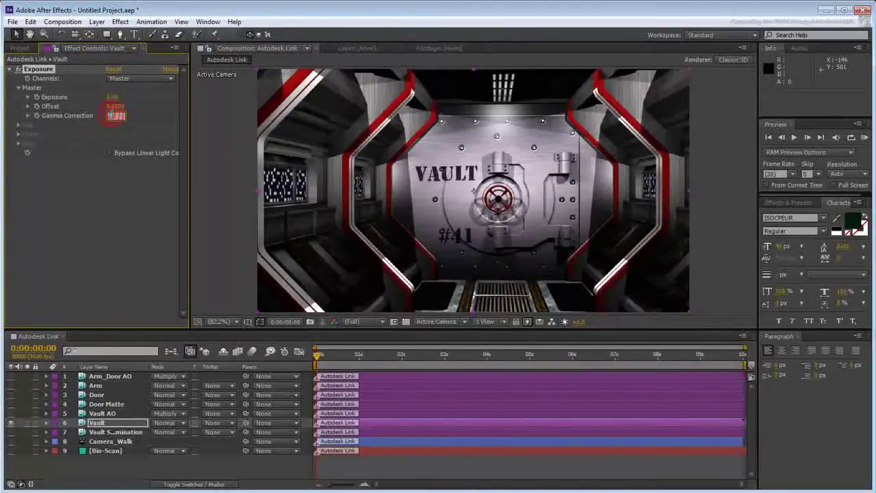
pyautogui.write('0.2')
pyautogui.press('Return')
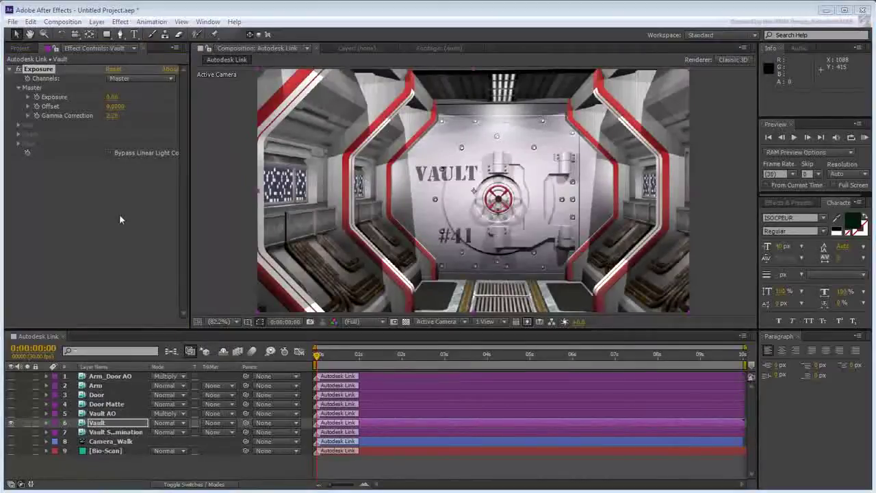
# Step: Show only the Door layer and apply the Exposure effect to it with Gamma Correction 2.2
pyautogui.click(97, 396)
pyautogui.click(10, 395)
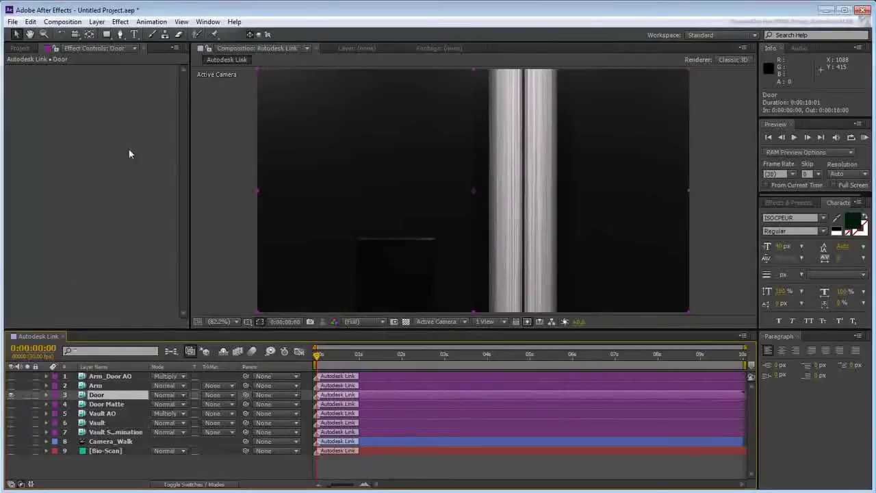
pyautogui.click(120, 22)
pyautogui.click(140, 46)
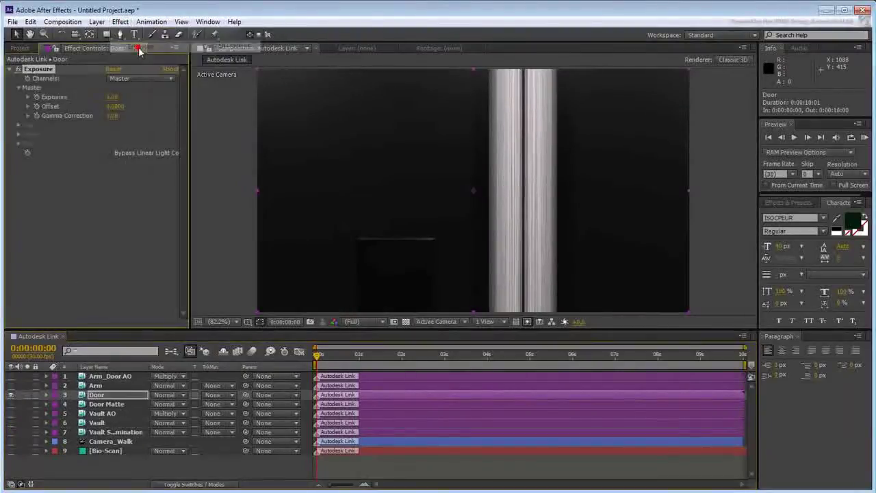
pyautogui.click(116, 116)
pyautogui.write('2.2')
pyautogui.press('Return')
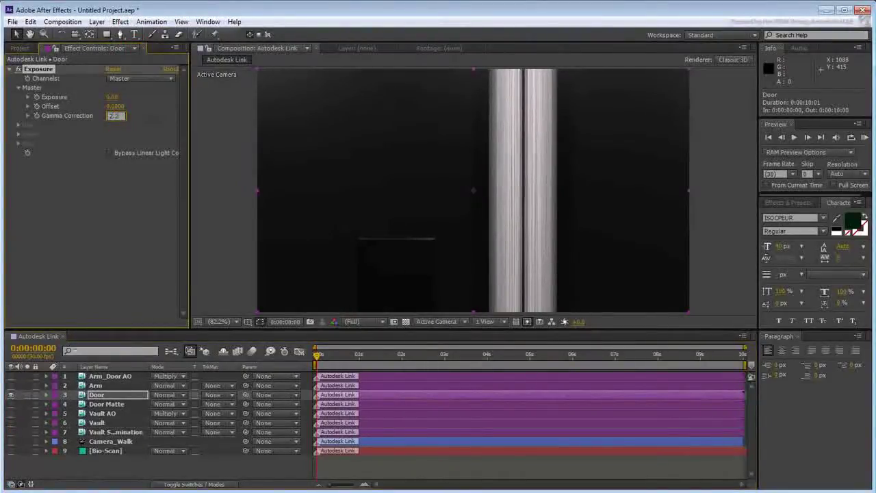
# Step: Show only the Arm layer at 0:00:04:18 and apply the Exposure effect to it with Gamma Correction 2.20
pyautogui.click(10, 386)
pyautogui.click(11, 396)
pyautogui.click(402, 385)
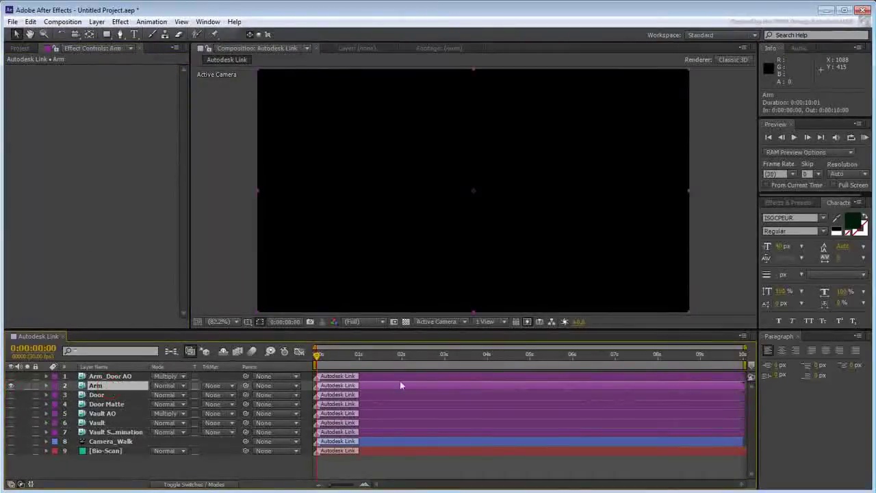
pyautogui.moveTo(318, 356); pyautogui.dragTo(513, 363)
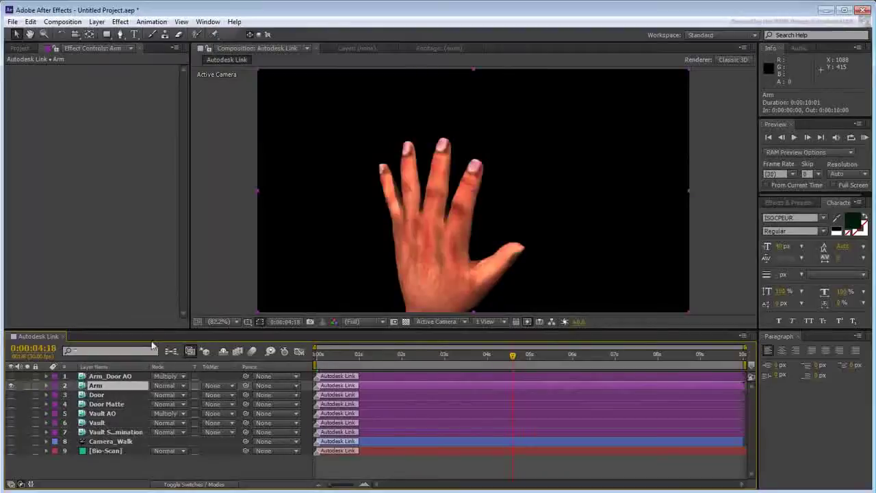
pyautogui.click(121, 21)
pyautogui.click(140, 48)
pyautogui.click(115, 116)
pyautogui.press('Return')
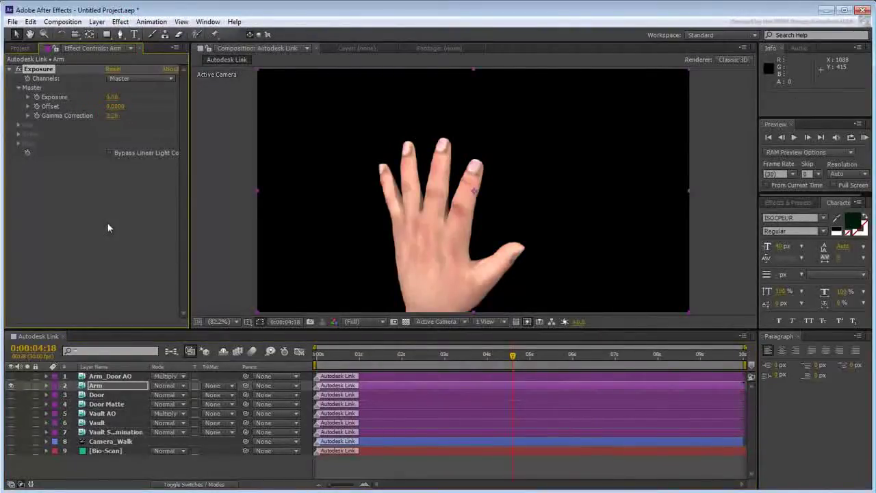
# Step: Hide the Arm layer, show the Vault layer and return the current time to 0:00:00:00
pyautogui.click(10, 386)
pyautogui.click(11, 423)
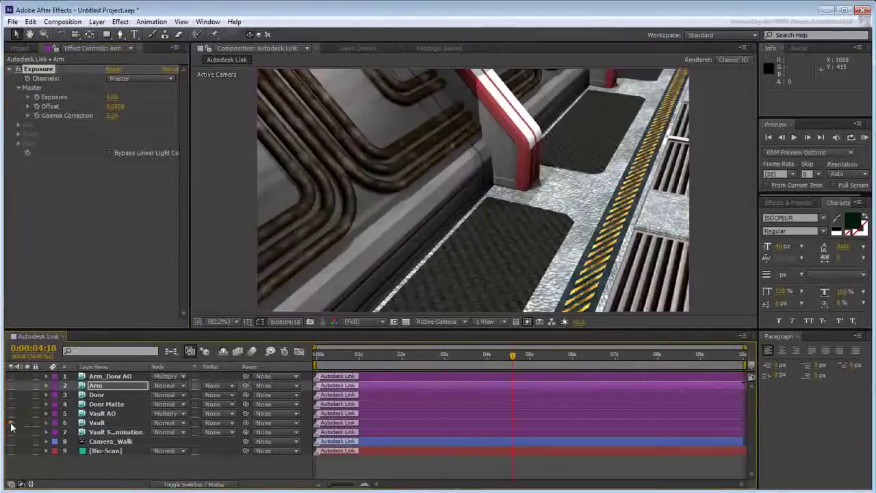
pyautogui.click(342, 355)
pyautogui.moveTo(332, 367); pyautogui.dragTo(306, 377)
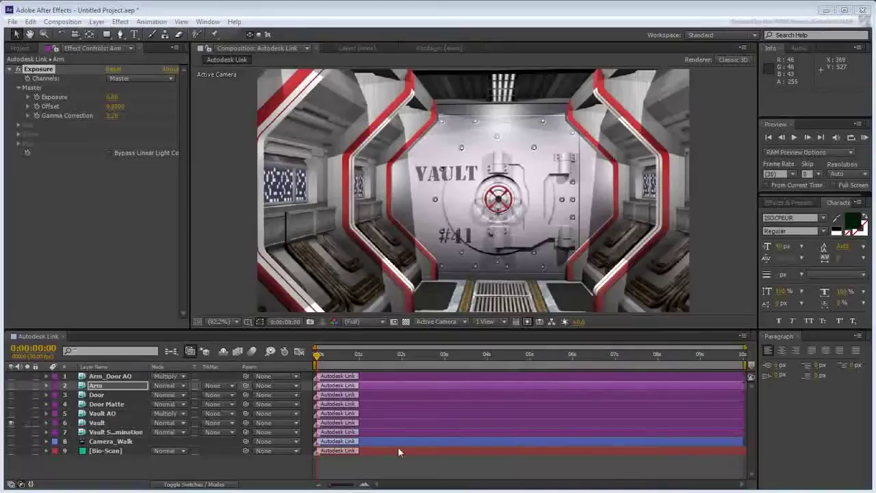
# Step: Compare the Vault image with and without the Vault AO layer, leaving Vault AO visible at the first frame
pyautogui.click(103, 422)
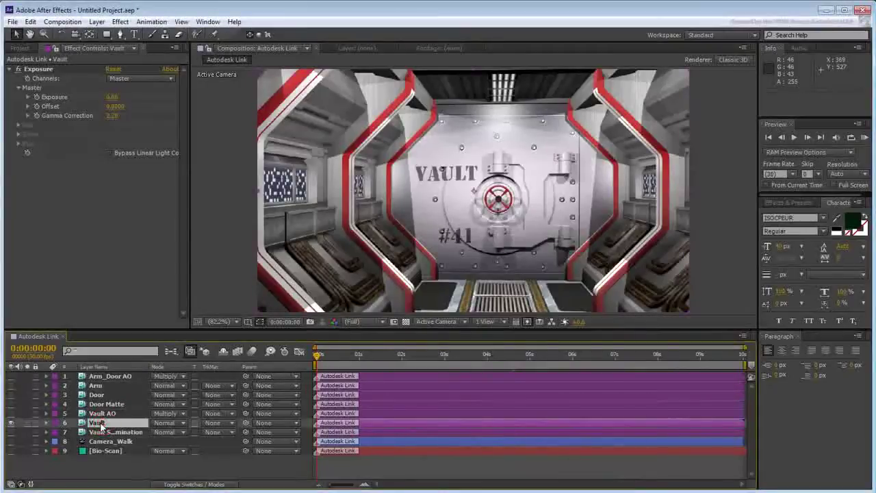
pyautogui.click(9, 413)
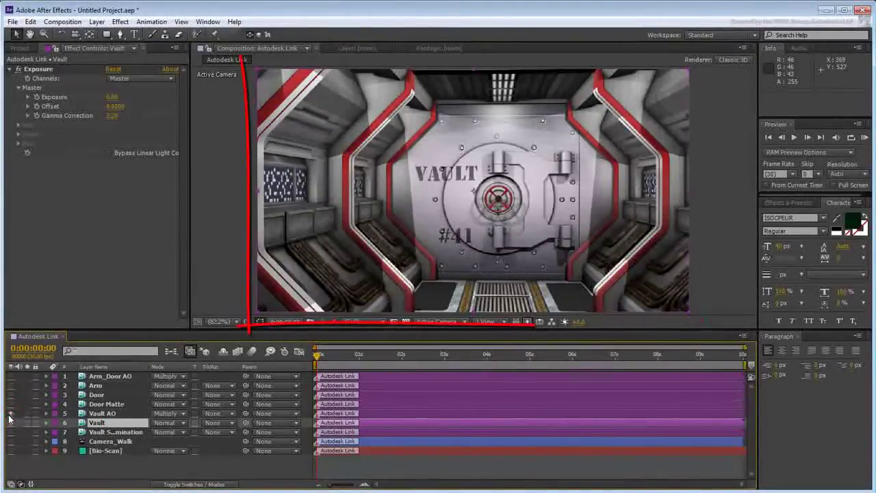
pyautogui.click(10, 414)
pyautogui.click(10, 414)
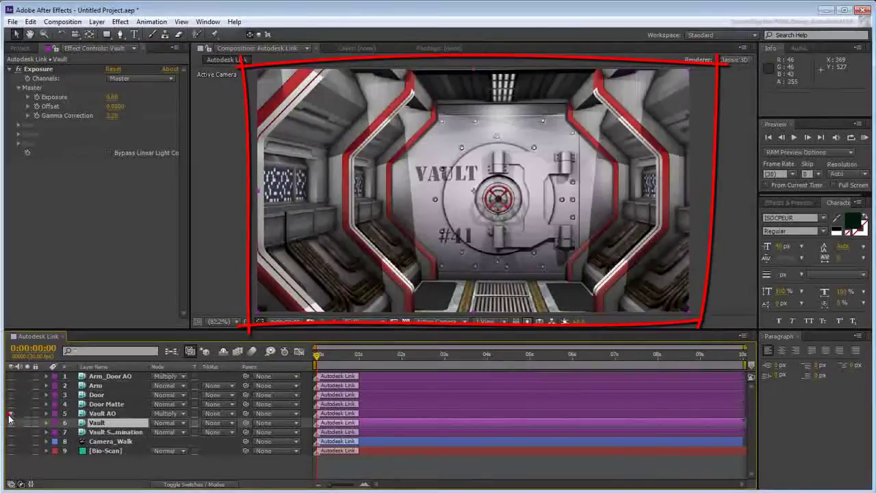
pyautogui.click(10, 414)
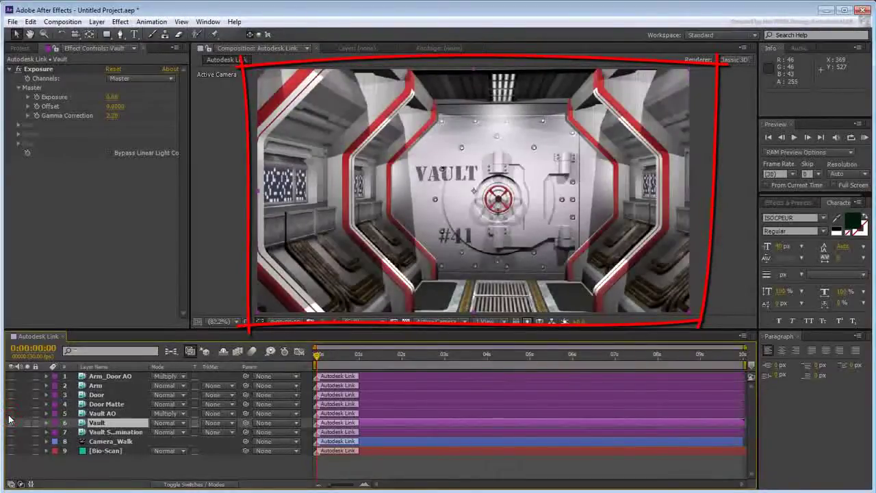
pyautogui.click(9, 414)
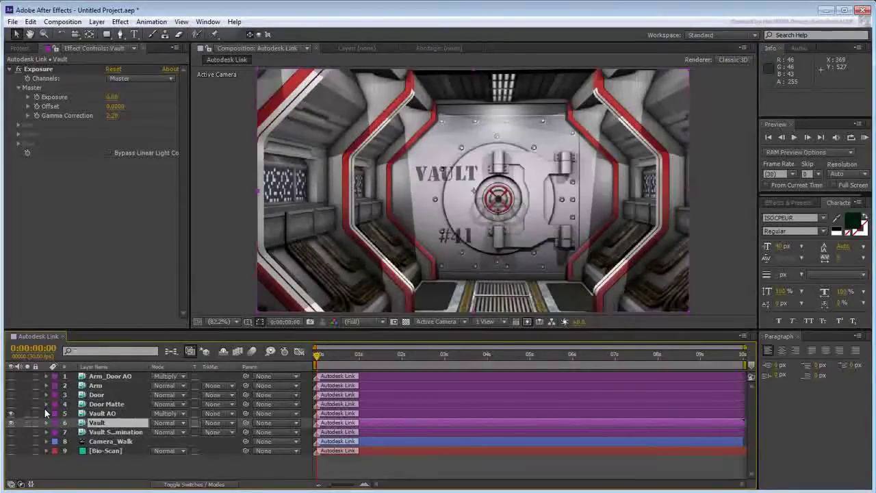
pyautogui.click(326, 351)
pyautogui.moveTo(327, 351); pyautogui.dragTo(316, 351)
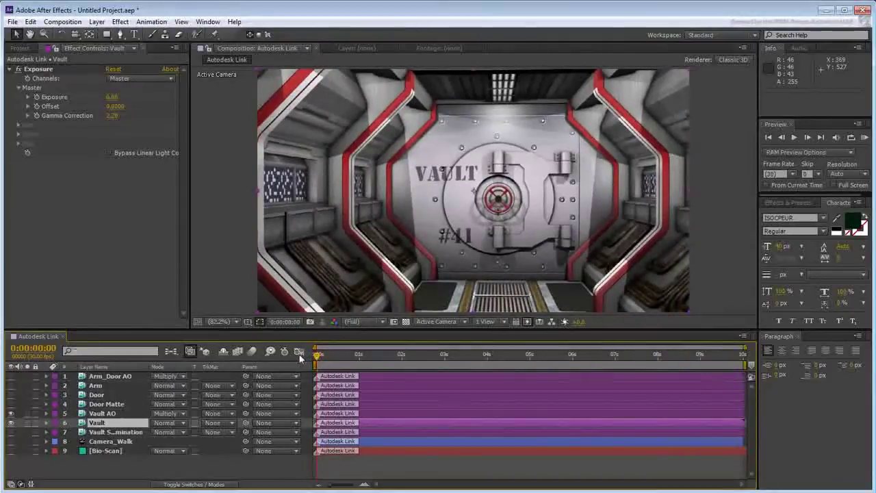
# Step: Remove the opacity keyframing from the Vault AO layer, set its Opacity to 75% and collapse its properties
pyautogui.click(46, 414)
pyautogui.click(91, 414)
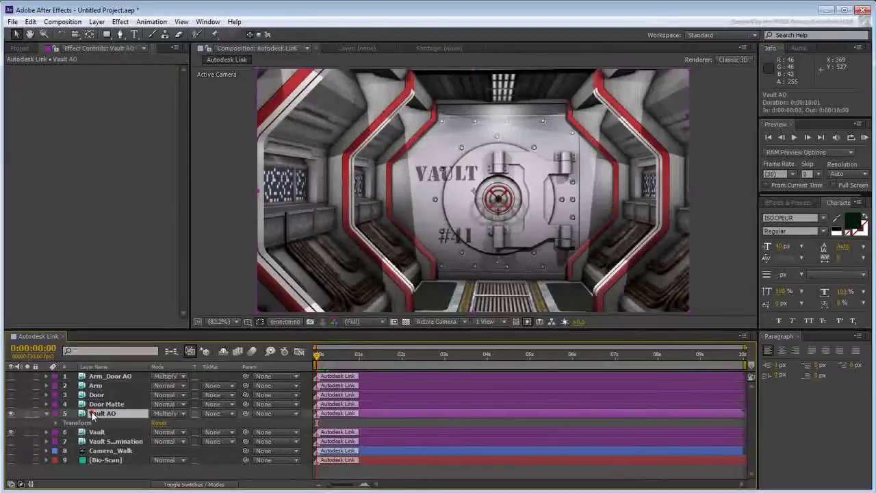
pyautogui.click(56, 422)
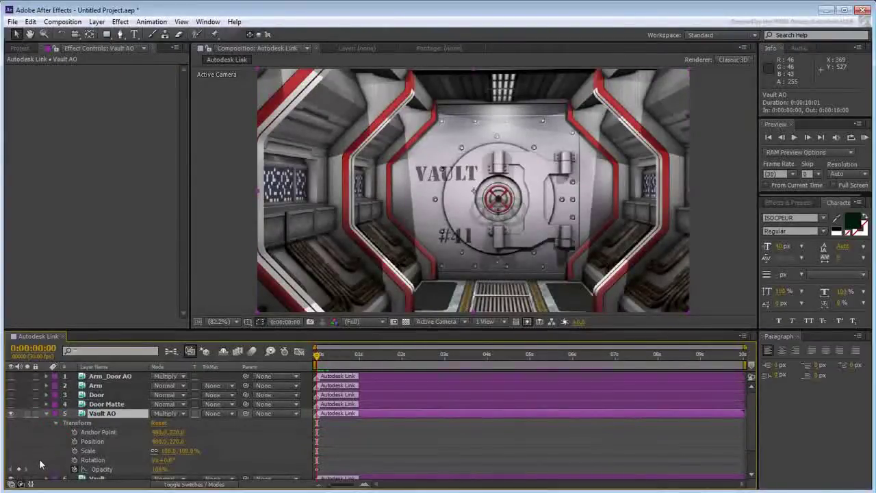
pyautogui.scroll(-1, 41, 447)
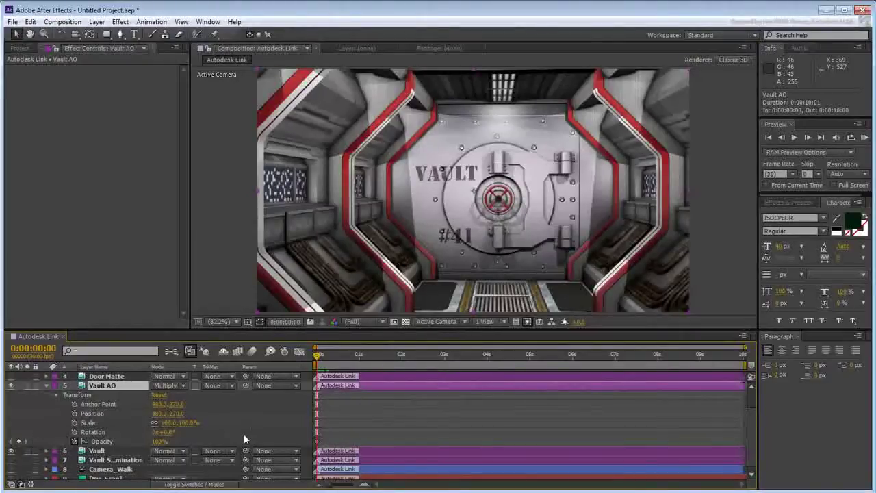
pyautogui.click(74, 441)
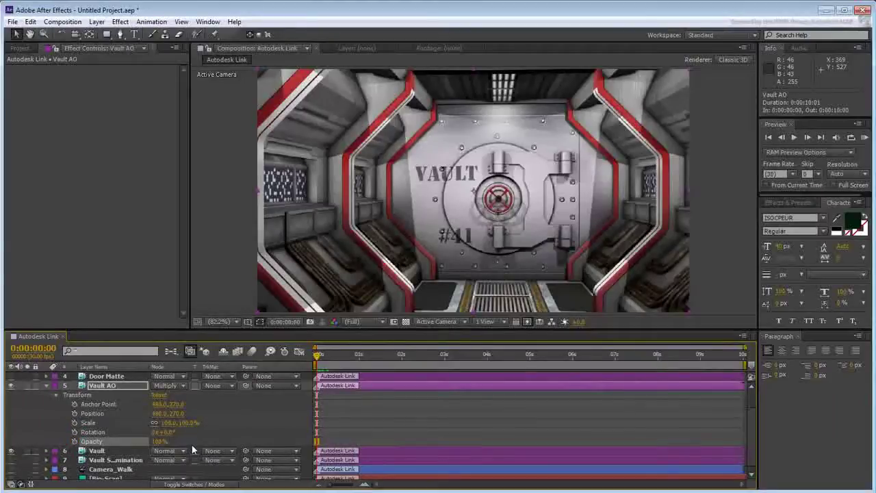
pyautogui.moveTo(158, 441)
pyautogui.mouseDown()
pyautogui.moveTo(125, 441)
pyautogui.moveTo(153, 454)
pyautogui.mouseUp()
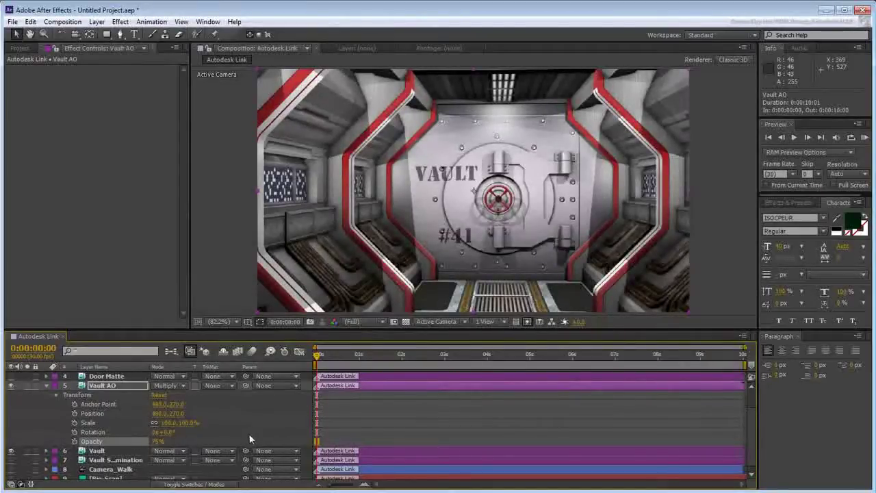
pyautogui.click(47, 385)
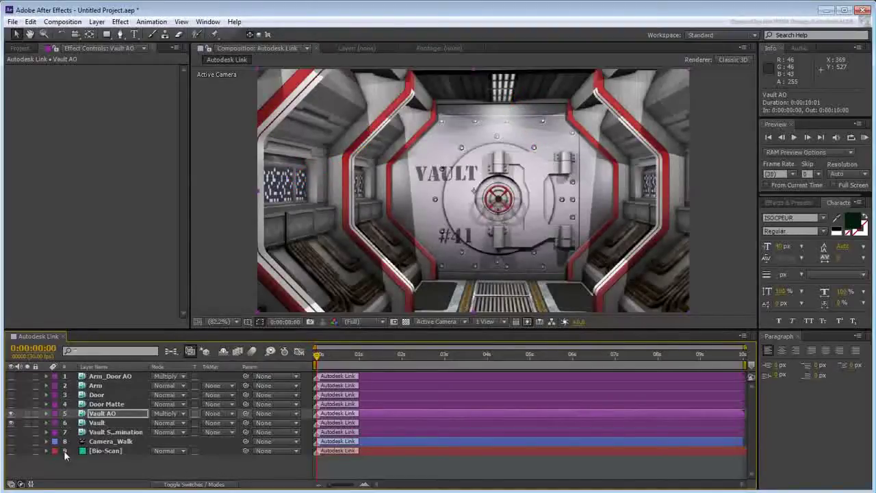
# Step: Make the Vault Self-Illumination layer visible and move it directly above the Vault layer in the stack
pyautogui.click(10, 432)
pyautogui.click(10, 432)
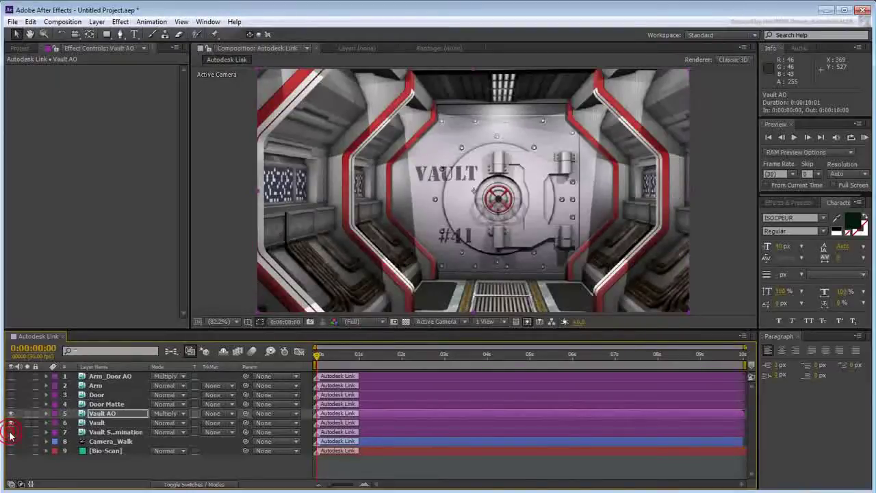
pyautogui.click(10, 433)
pyautogui.click(10, 432)
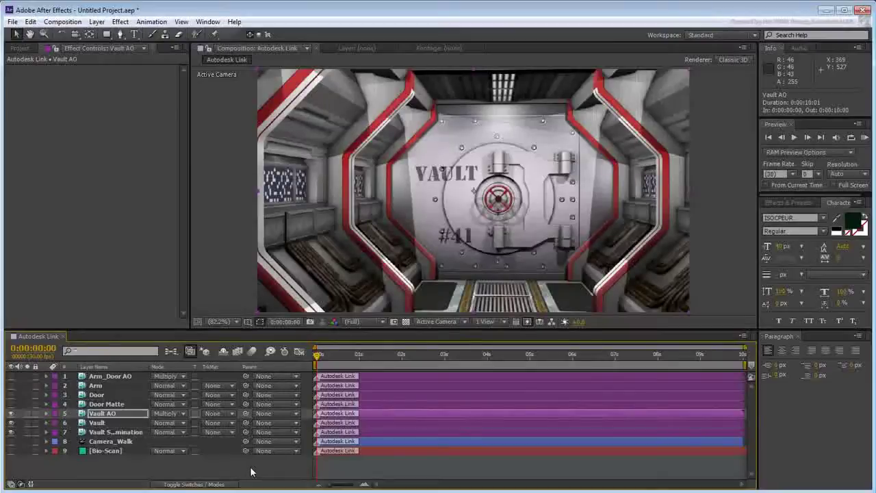
pyautogui.click(100, 432)
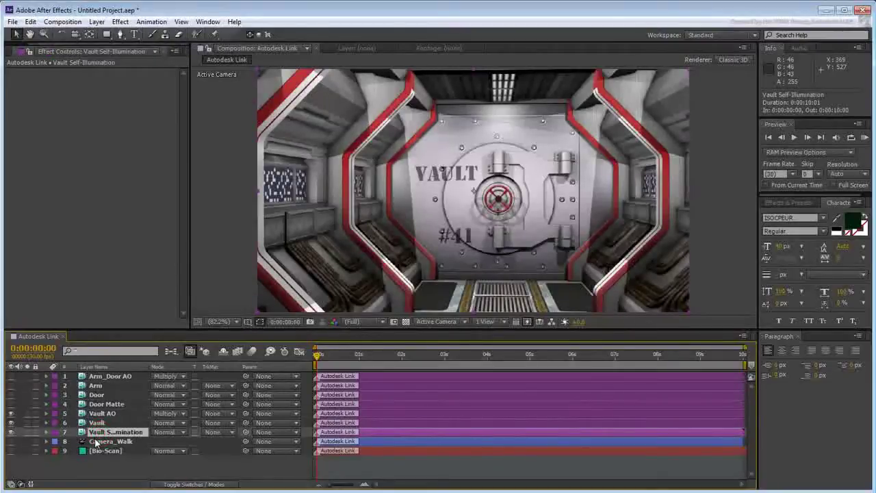
pyautogui.moveTo(100, 433); pyautogui.dragTo(102, 424)
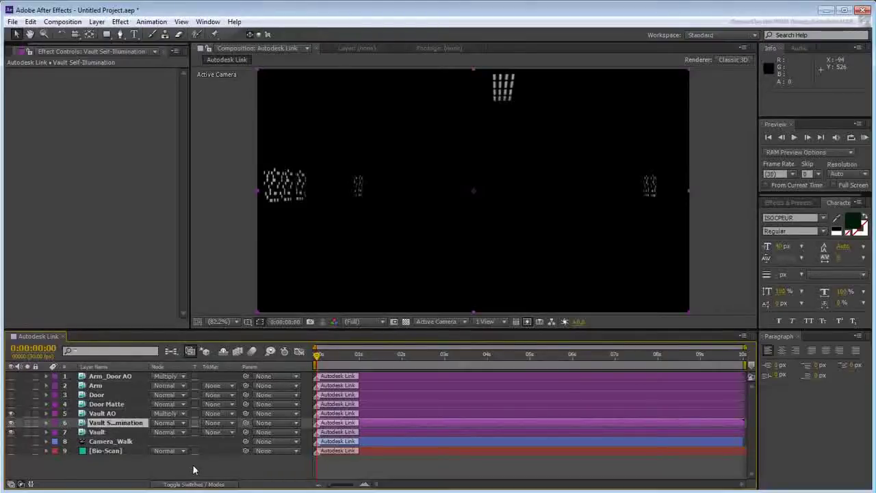
# Step: Set the Vault Self-Illumination layer's blending mode to Color Dodge and compare the image with and without the layer
pyautogui.click(182, 423)
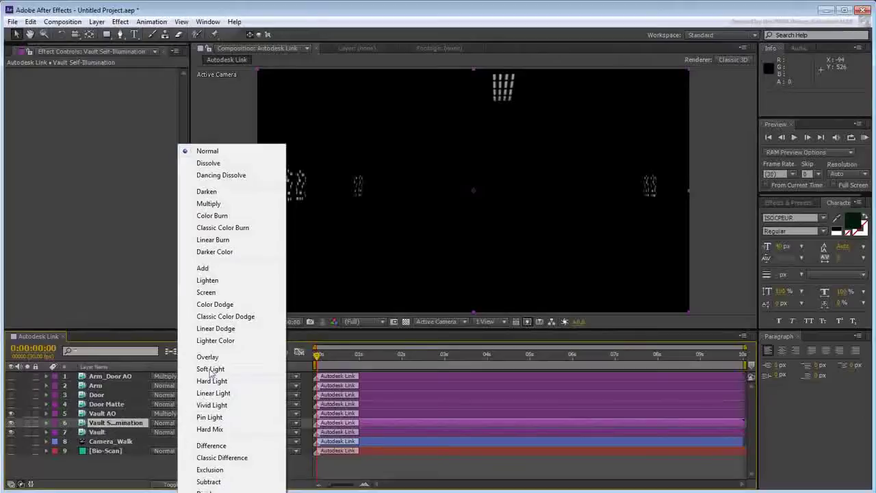
pyautogui.click(227, 309)
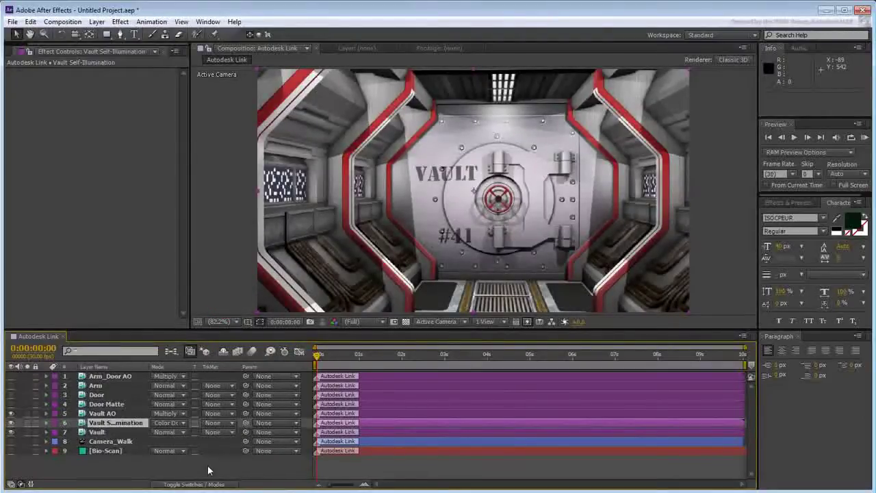
pyautogui.click(10, 423)
pyautogui.click(10, 423)
# Step: Apply the Glow effect to the Vault Self-Illumination layer with a Glow Threshold of 10%
pyautogui.click(119, 22)
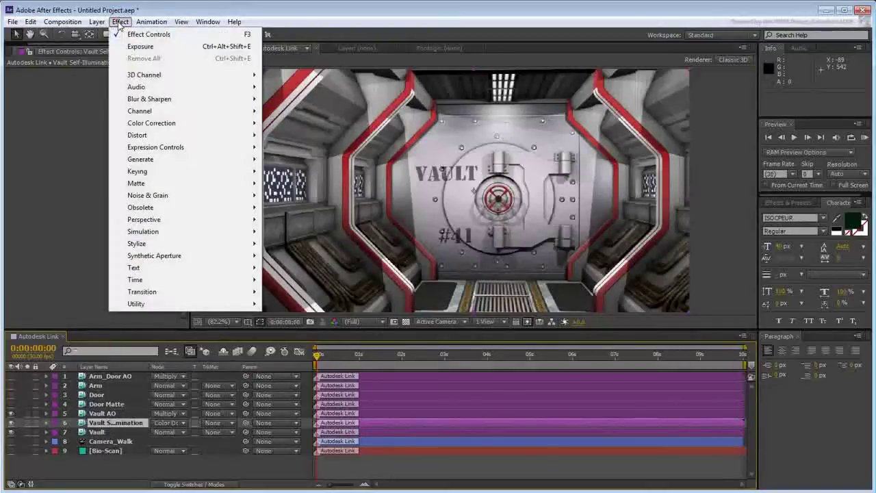
pyautogui.moveTo(140, 243)
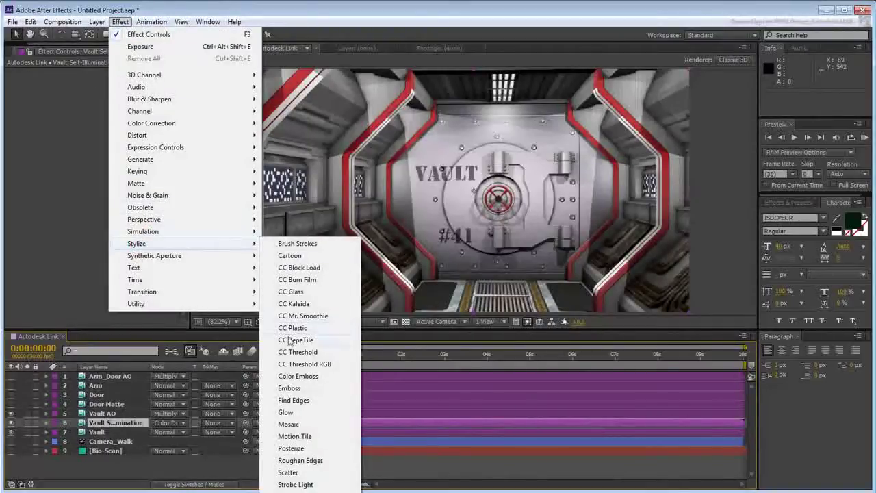
pyautogui.click(286, 412)
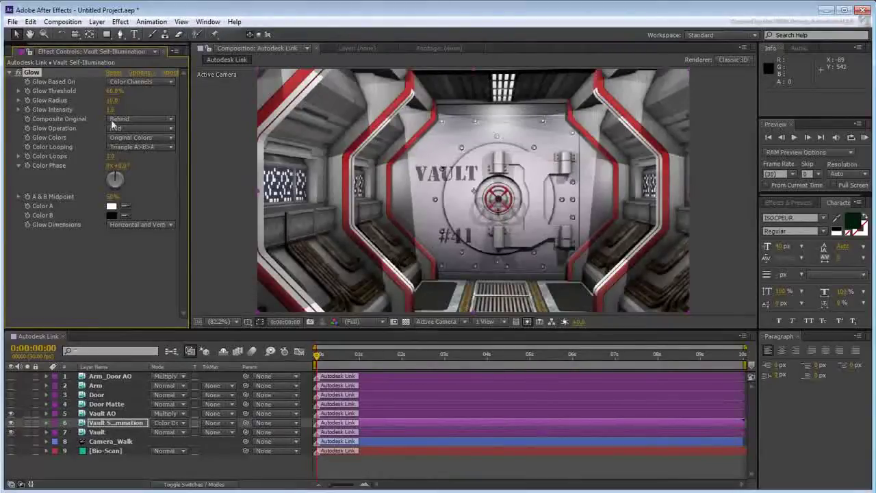
pyautogui.click(113, 91)
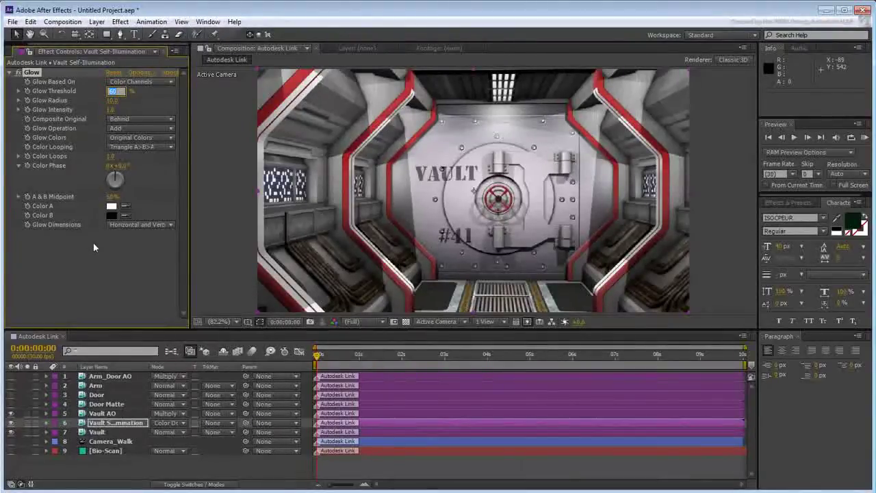
pyautogui.press('Return')
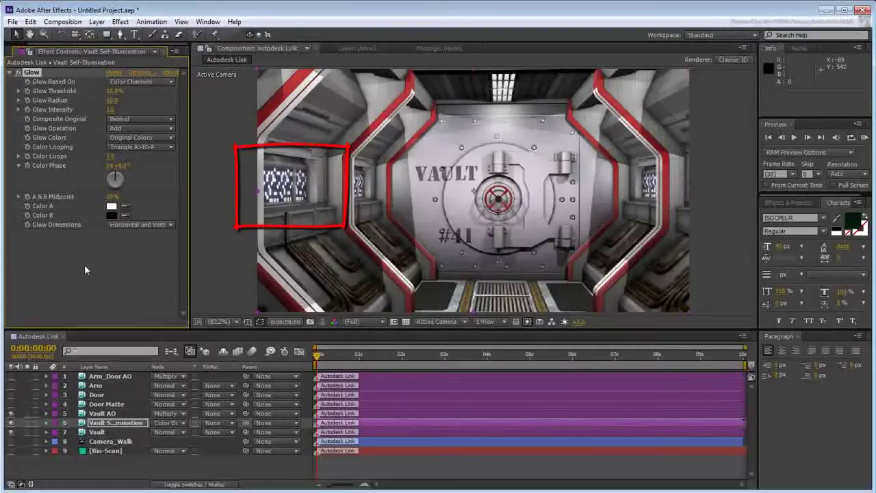
# Step: Compare the composite with and without the glowing Vault Self-Illumination layer, leaving the layer visible
pyautogui.click(10, 423)
pyautogui.click(10, 422)
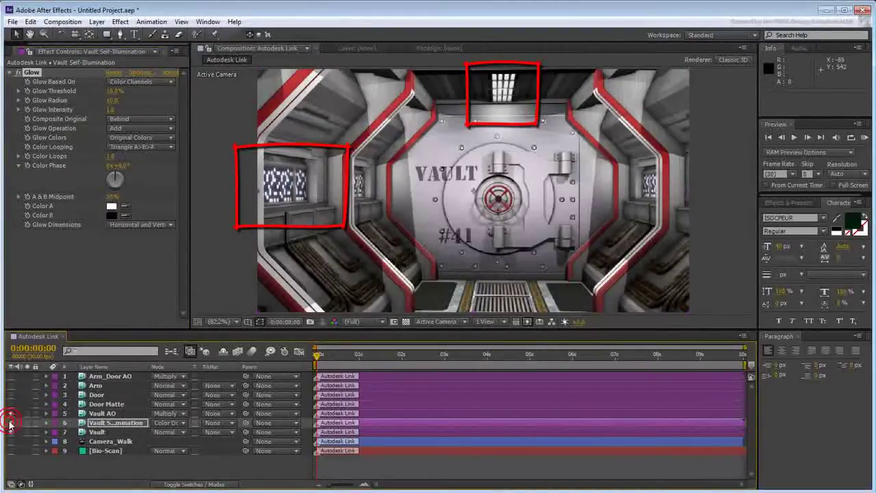
pyautogui.click(10, 422)
pyautogui.click(10, 422)
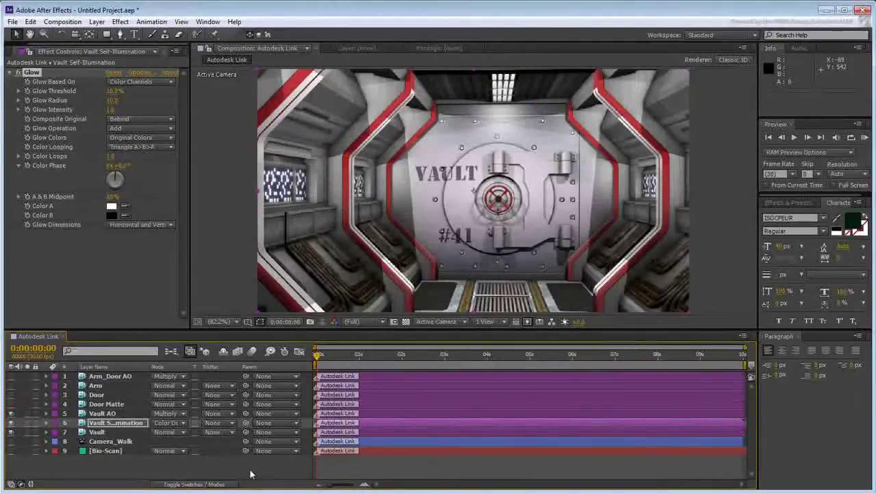
# Step: Show the Door layer and compare the composite with and without it, leaving it selected and visible
pyautogui.click(10, 394)
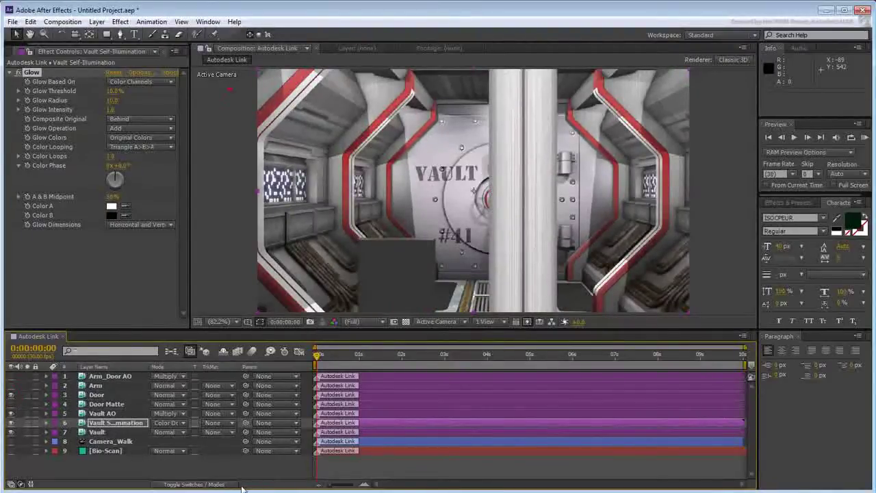
pyautogui.click(97, 395)
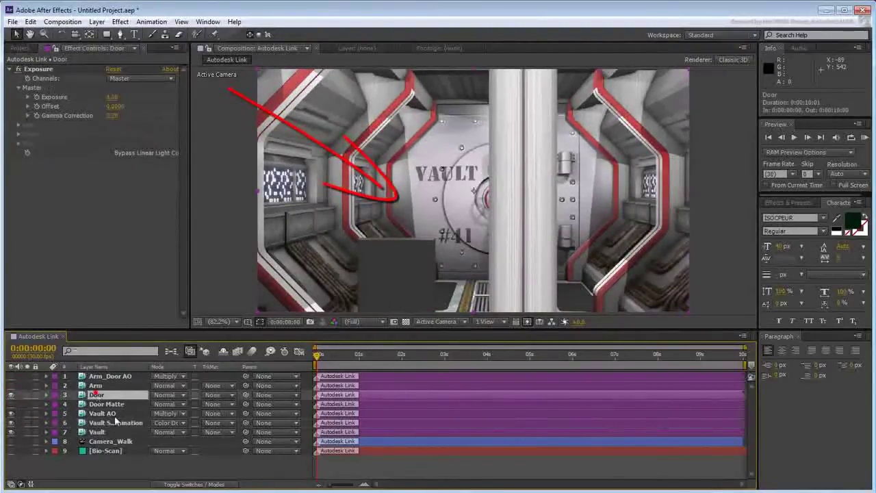
pyautogui.click(10, 395)
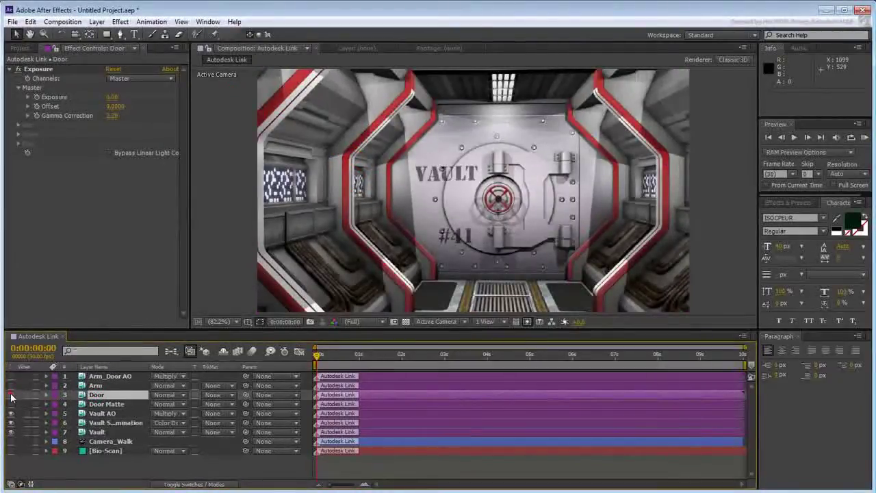
pyautogui.click(10, 395)
pyautogui.click(10, 394)
pyautogui.click(10, 395)
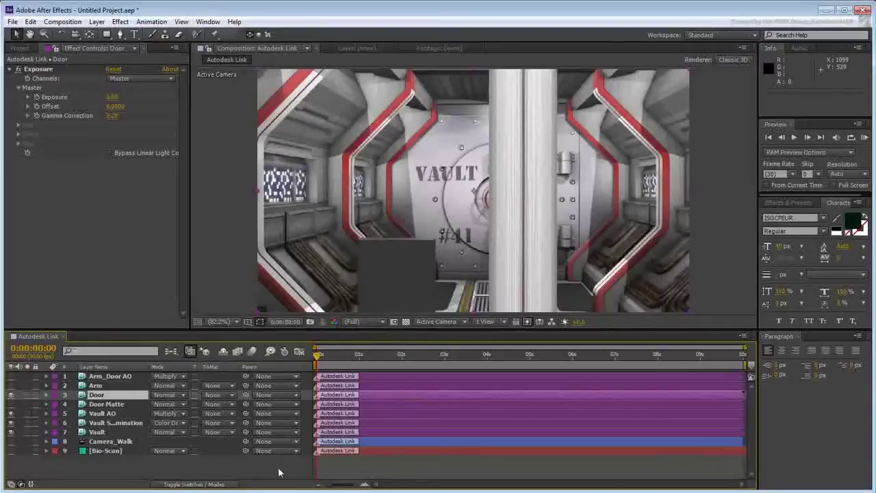
# Step: Move the Door Matte layer directly above the Door layer and make it visible
pyautogui.click(106, 404)
pyautogui.moveTo(103, 408); pyautogui.dragTo(103, 391)
pyautogui.click(11, 395)
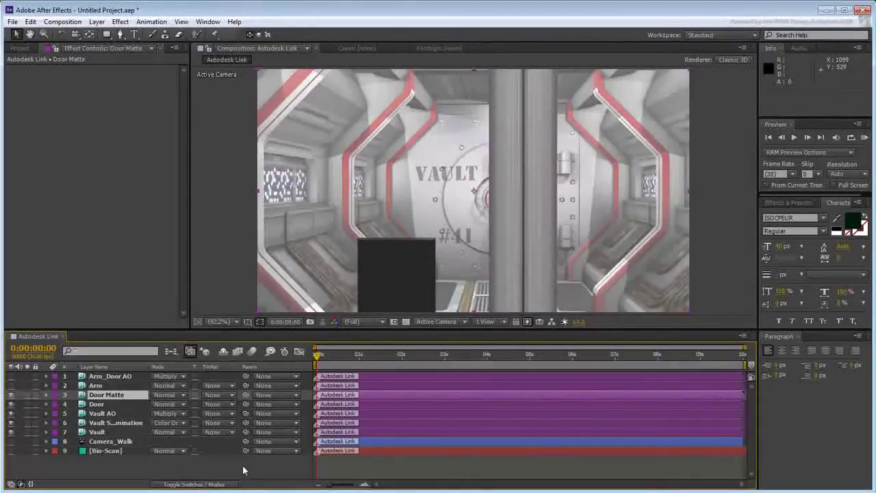
# Step: Raise the Door Matte layer's Opacity to 100% and set its blending mode to Screen
pyautogui.click(46, 395)
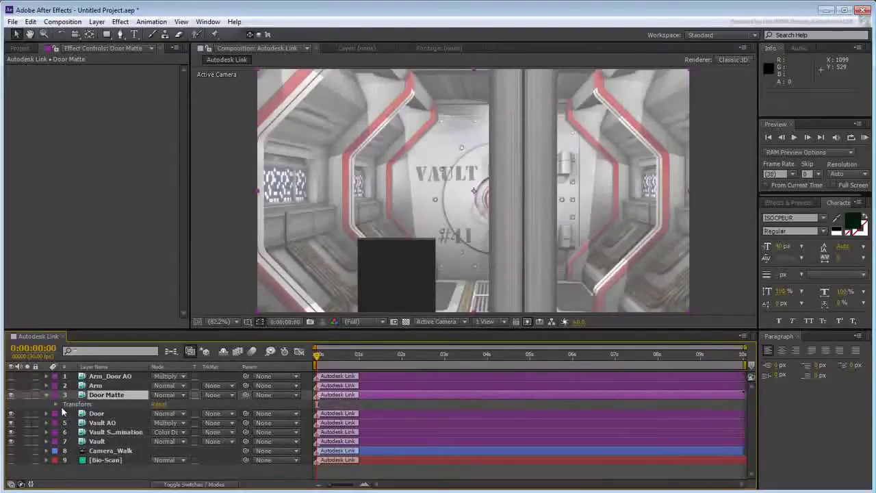
pyautogui.click(56, 405)
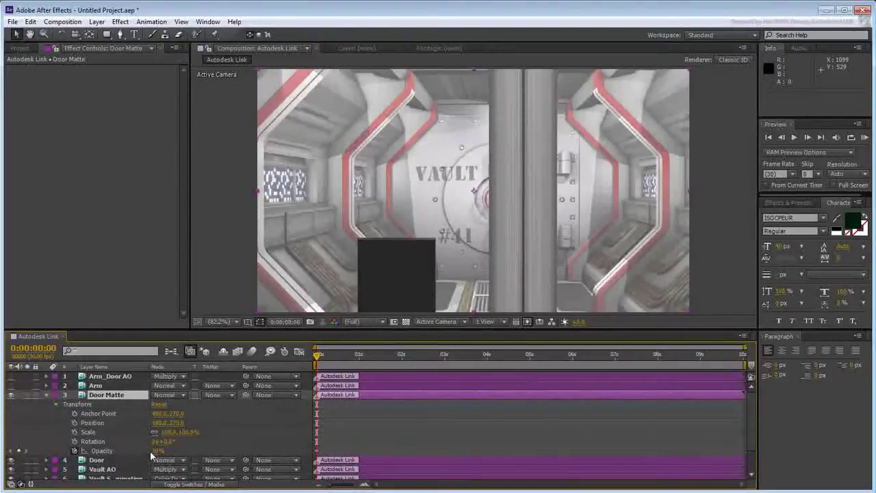
pyautogui.moveTo(156, 450); pyautogui.dragTo(240, 443)
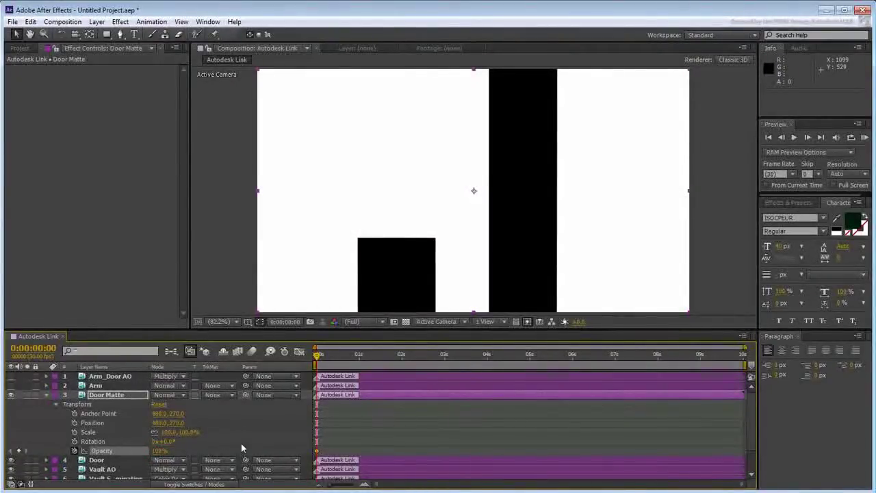
pyautogui.click(181, 395)
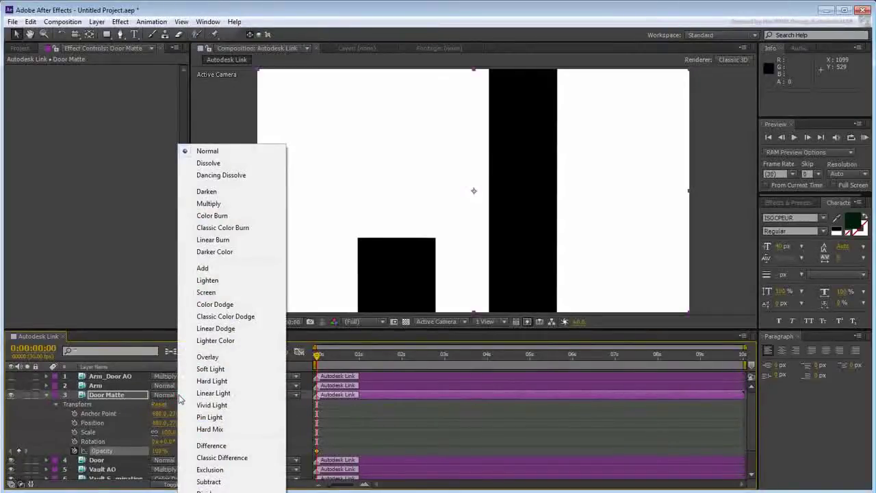
pyautogui.click(209, 293)
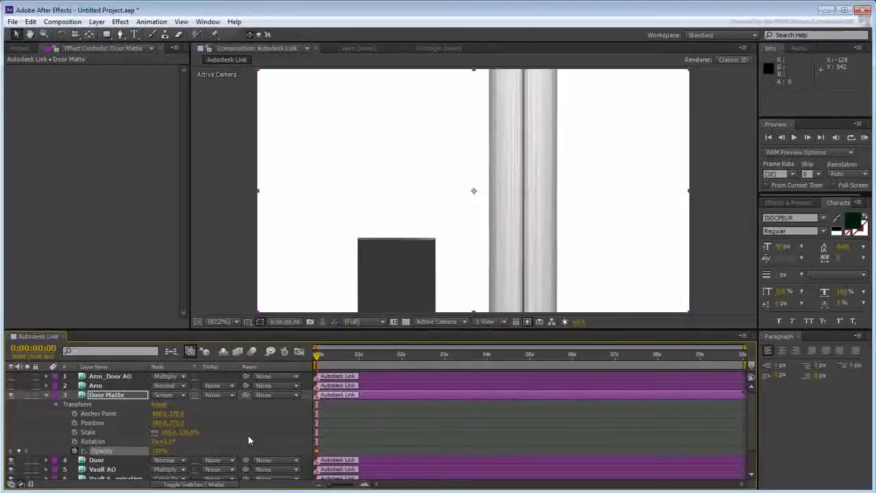
# Step: Lower the Door Matte layer's Opacity to about 22%, remove its opacity keyframing and collapse its properties
pyautogui.moveTo(159, 451); pyautogui.dragTo(116, 450)
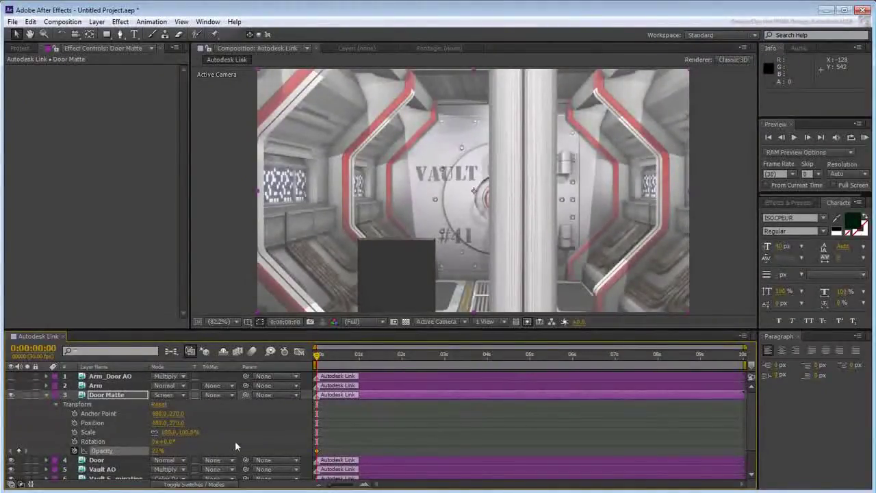
pyautogui.click(74, 451)
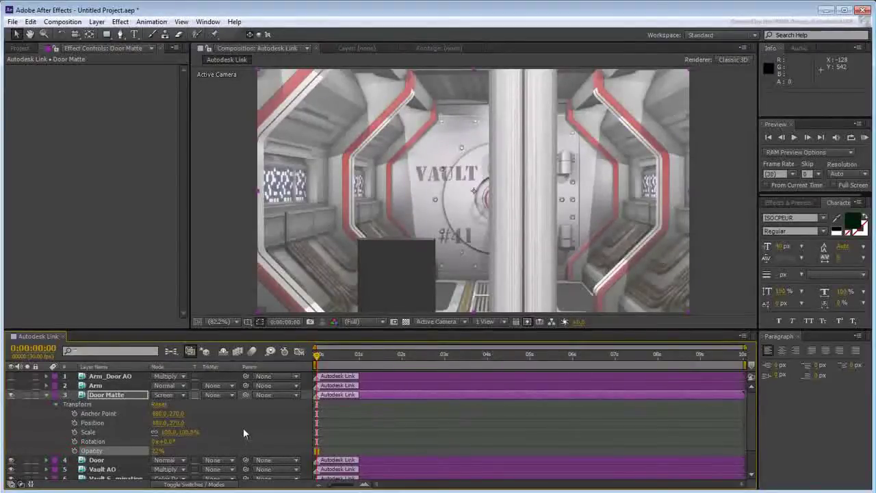
pyautogui.click(10, 396)
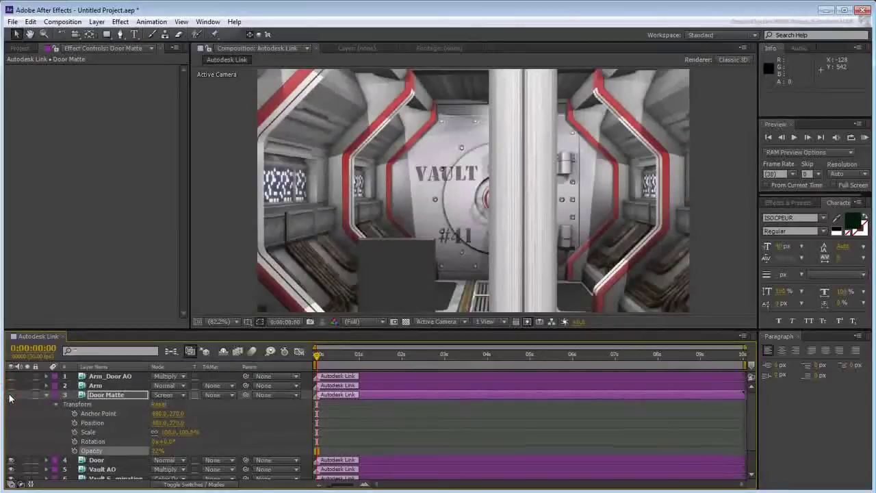
pyautogui.click(10, 396)
pyautogui.click(46, 395)
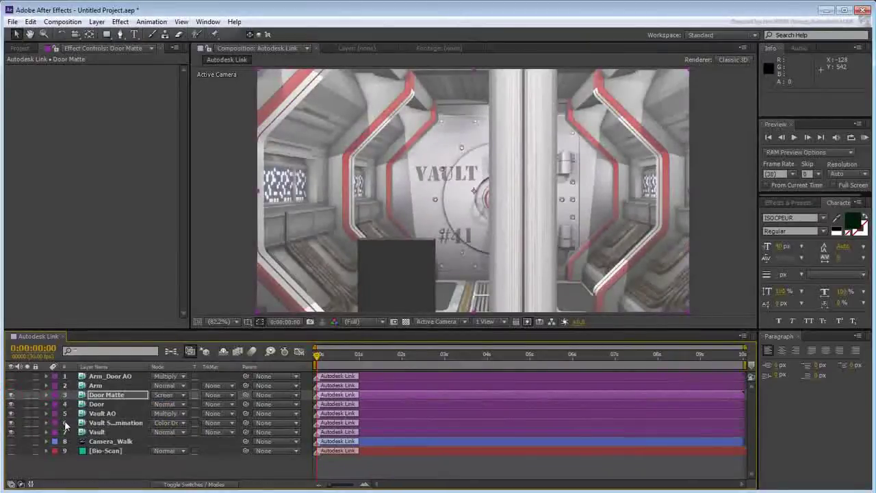
# Step: Make the Arm layer visible and scrub the timeline, ending at the first frame
pyautogui.click(11, 386)
pyautogui.click(11, 386)
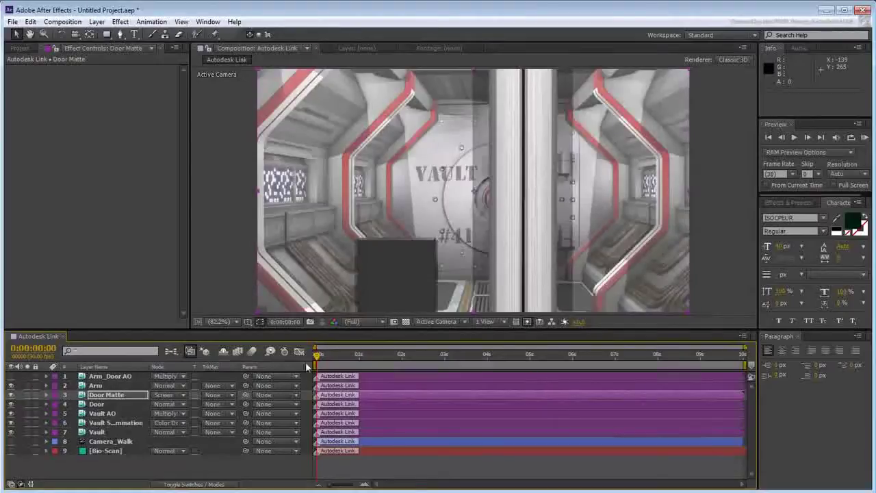
pyautogui.moveTo(317, 356); pyautogui.dragTo(286, 364)
# Step: Show the Arm_Door AO layer and compare the image with and without it, leaving it visible
pyautogui.click(11, 376)
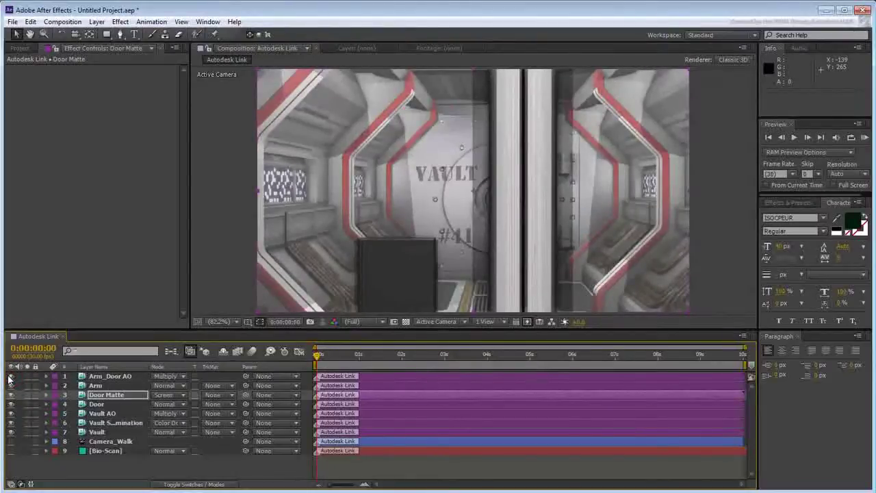
pyautogui.click(11, 377)
pyautogui.click(11, 376)
# Step: Remove the opacity keyframing from the Arm_Door AO layer and set its Opacity to 74%
pyautogui.click(46, 376)
pyautogui.click(56, 385)
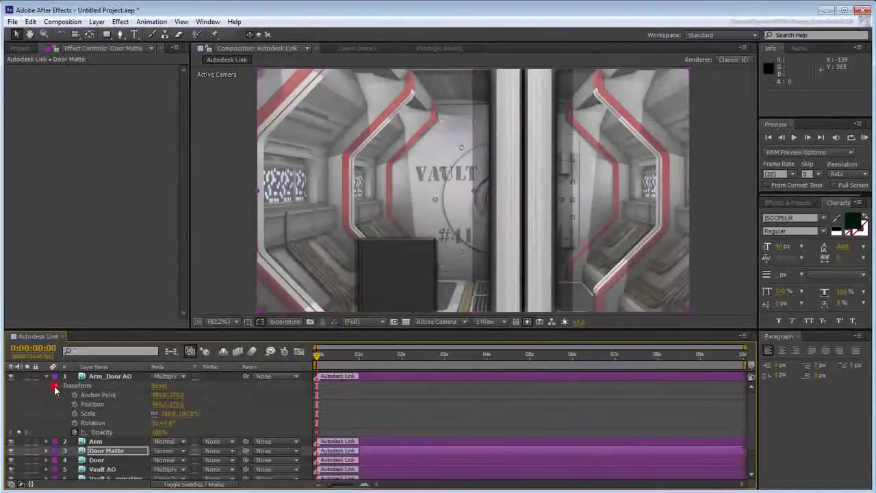
pyautogui.click(89, 431)
pyautogui.moveTo(157, 433); pyautogui.dragTo(155, 432)
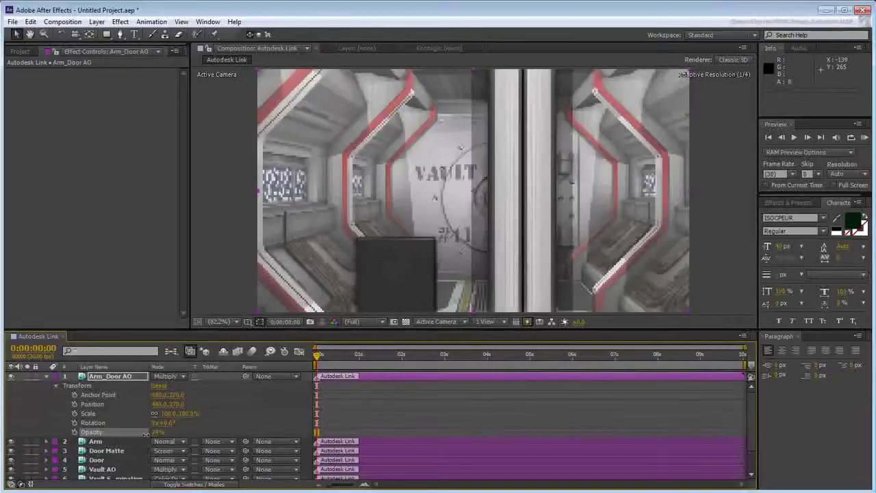
# Step: Check the effect of the Arm_Door AO layer at its reduced opacity by toggling its visibility, and collapse its properties
pyautogui.click(10, 376)
pyautogui.click(11, 377)
pyautogui.click(10, 377)
pyautogui.click(11, 376)
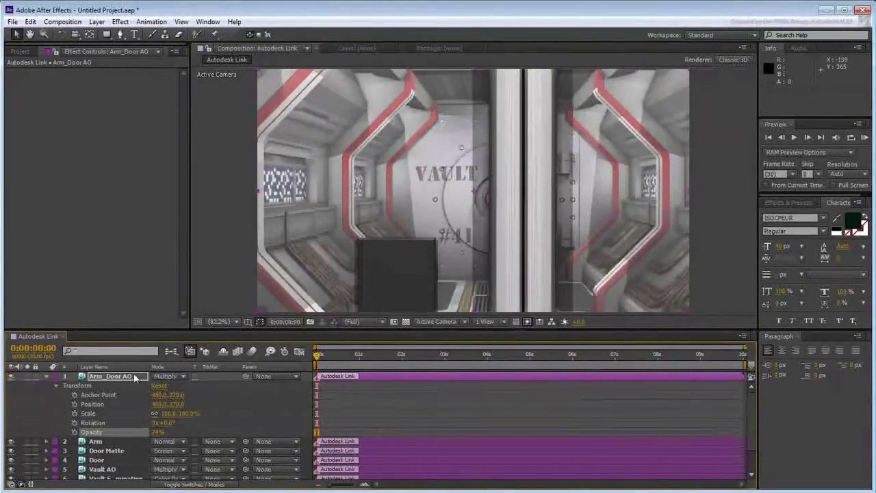
pyautogui.click(46, 376)
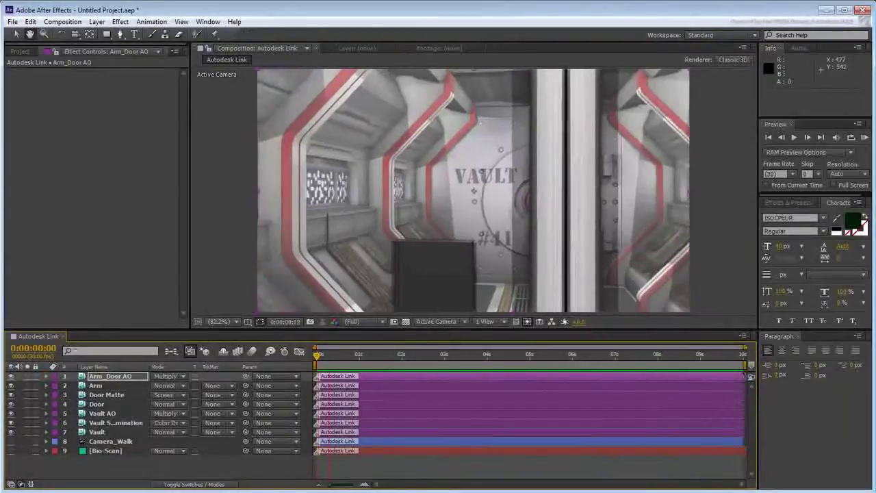